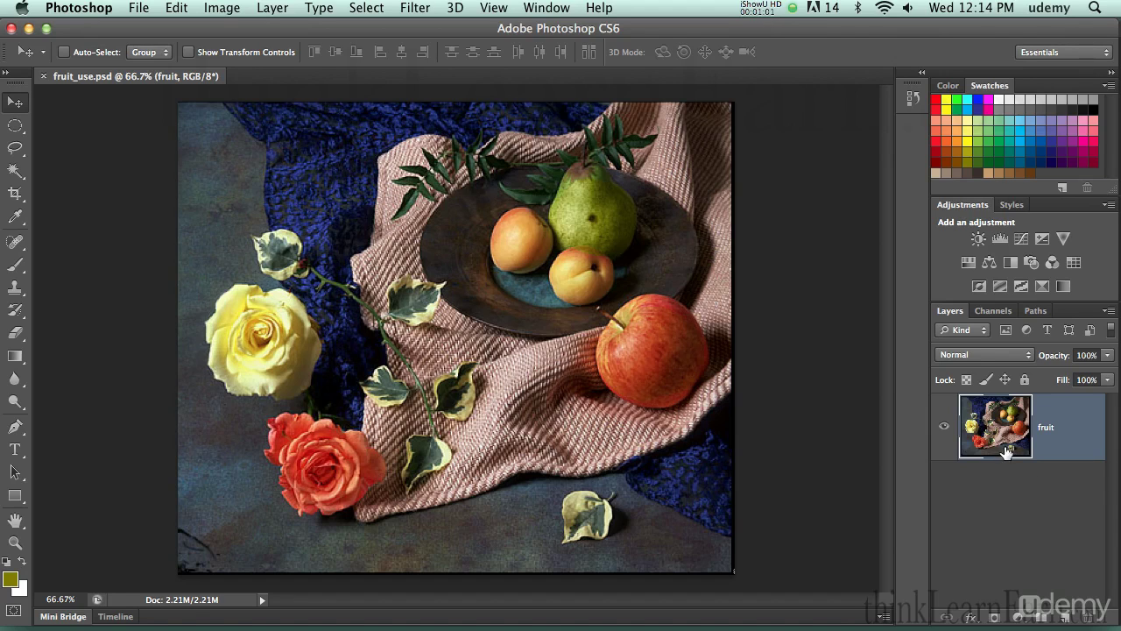
Duplicate the fruit layer and hide the original.
{"action": "left_click_drag", "start_coordinate": [1002, 444], "coordinate": [1063, 616]}
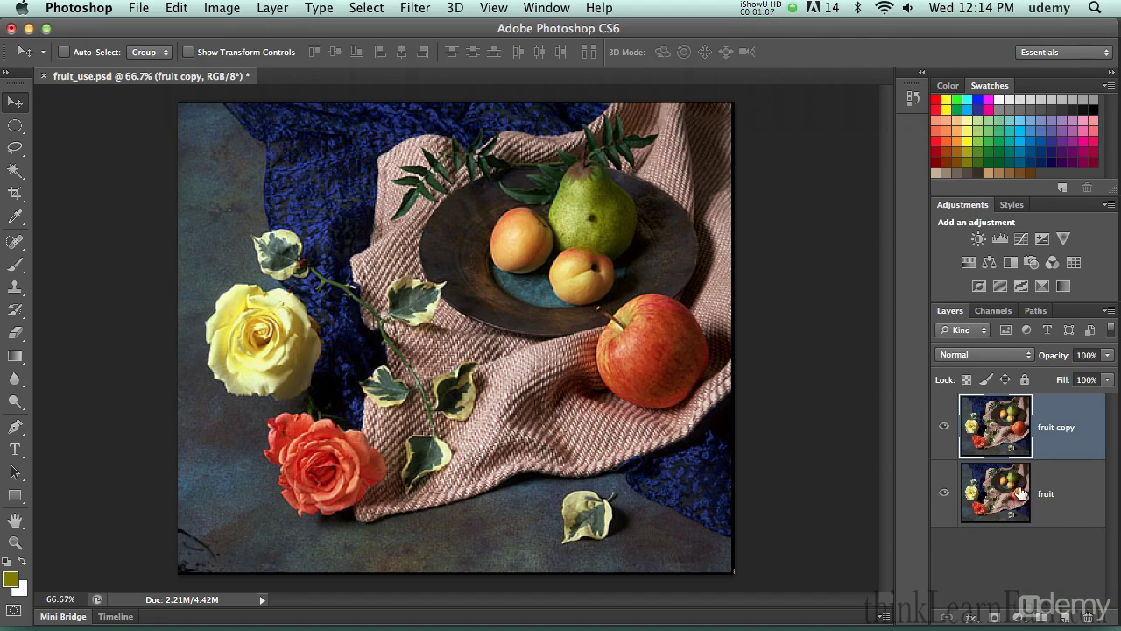
{"action": "left_click", "coordinate": [945, 494]}
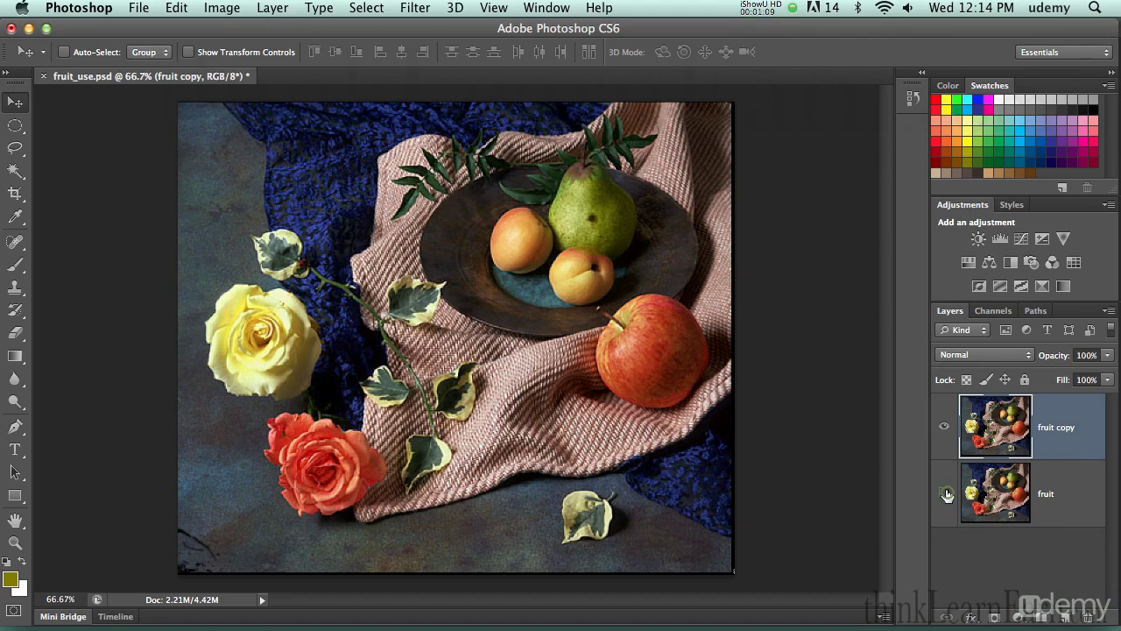
Rename the duplicated layer "fruit wc" and save the document.
{"action": "double_click", "coordinate": [1063, 426]}
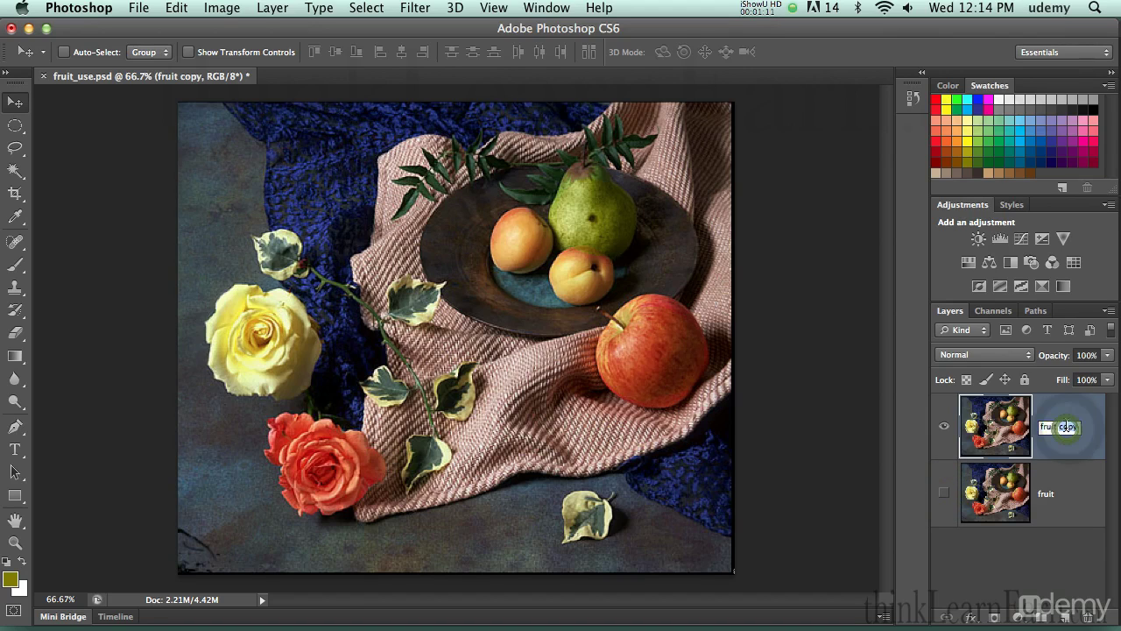
{"action": "type", "text": "wc"}
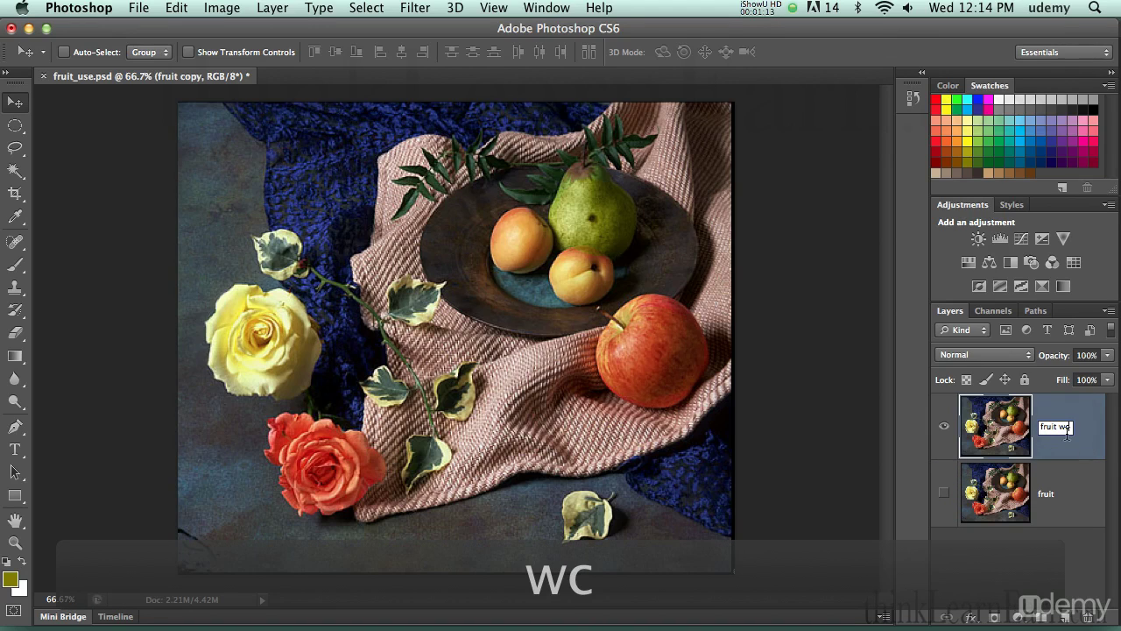
{"action": "left_click", "coordinate": [1044, 549]}
{"action": "key", "text": "super+s"}
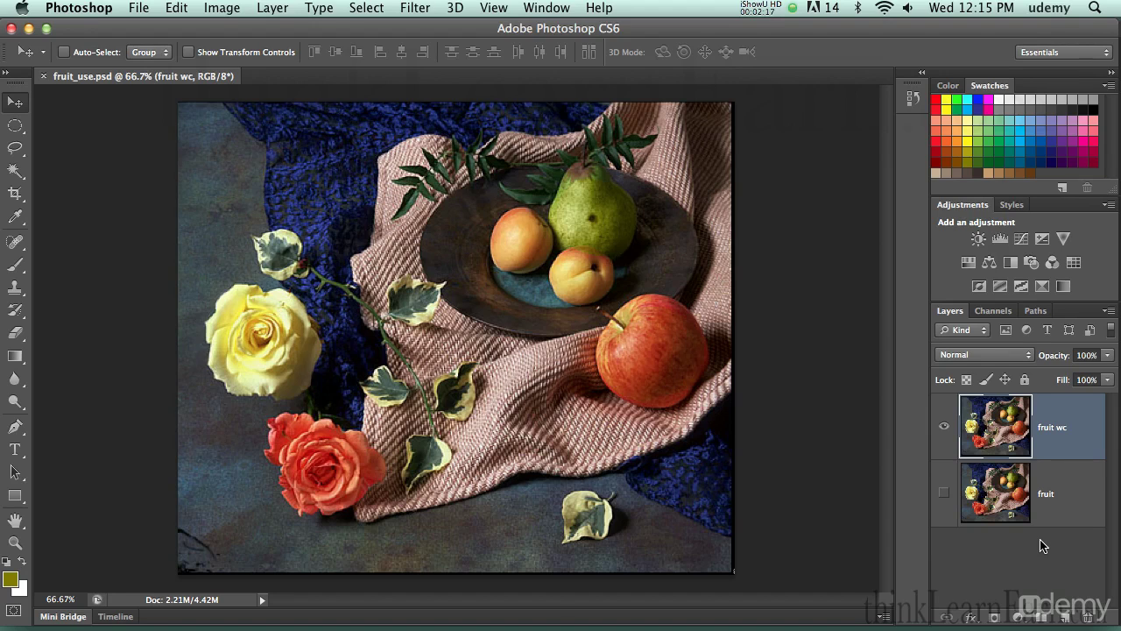
{"action": "key", "text": "super"}
{"action": "key", "text": "super+s"}
Cycle through the full screen modes to view the image and return to the standard screen mode.
{"action": "key", "text": "f"}
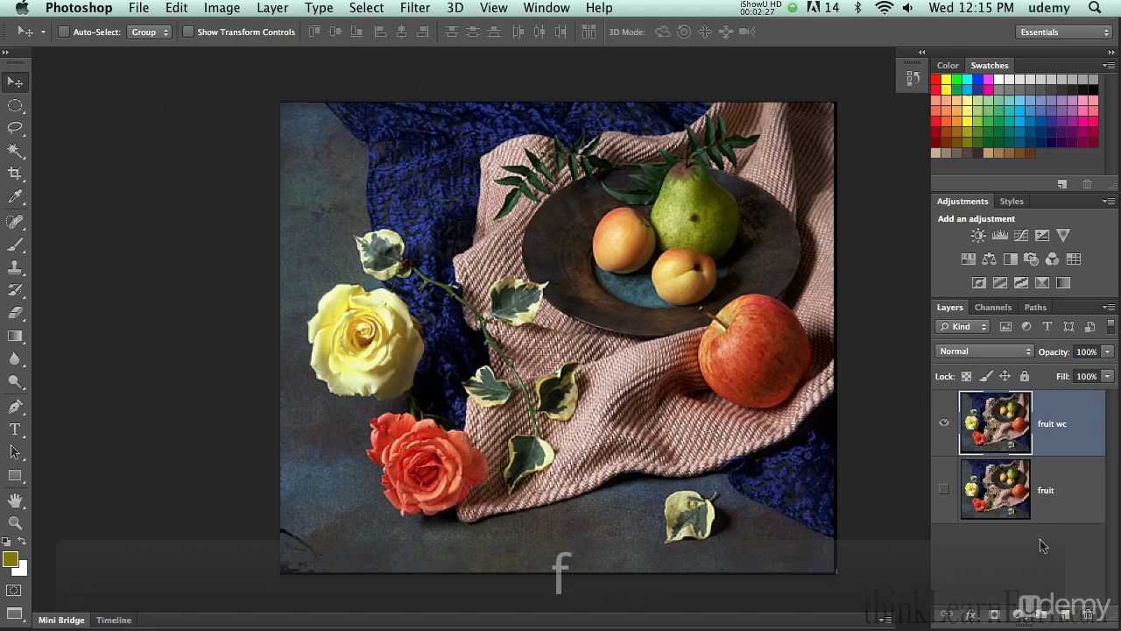
{"action": "key", "text": "f"}
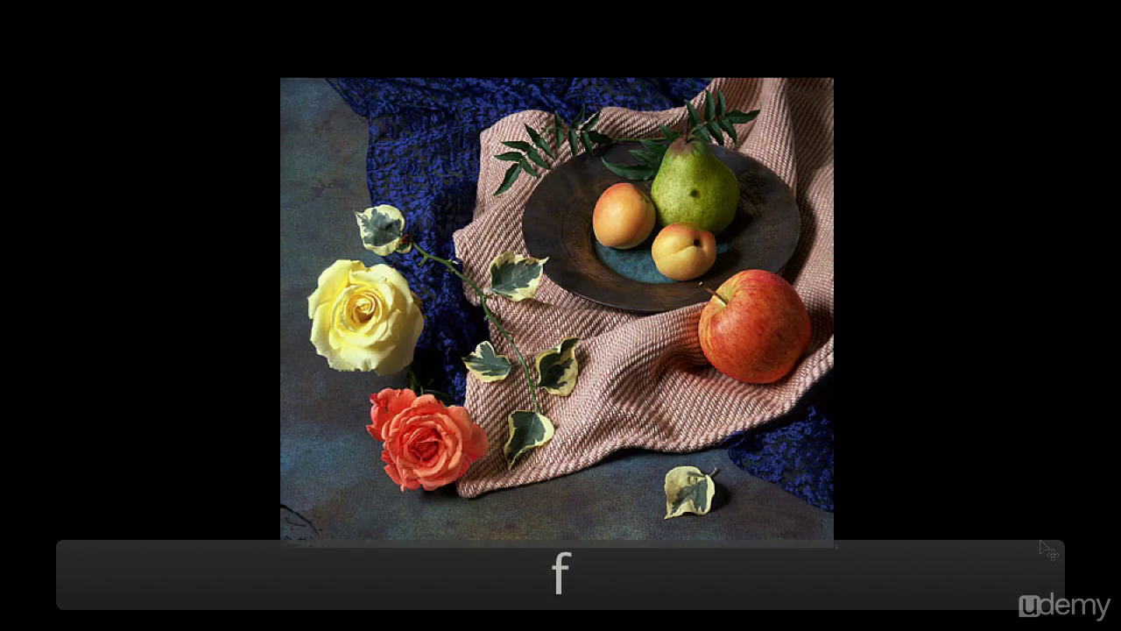
{"action": "key", "text": "f"}
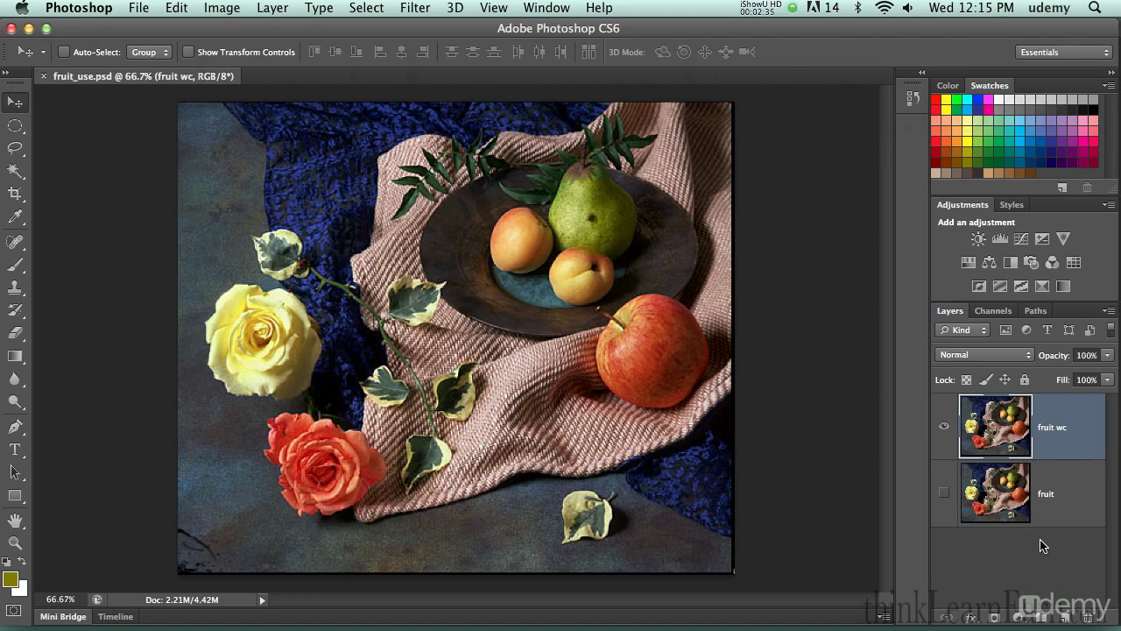
{"action": "key", "text": "f"}
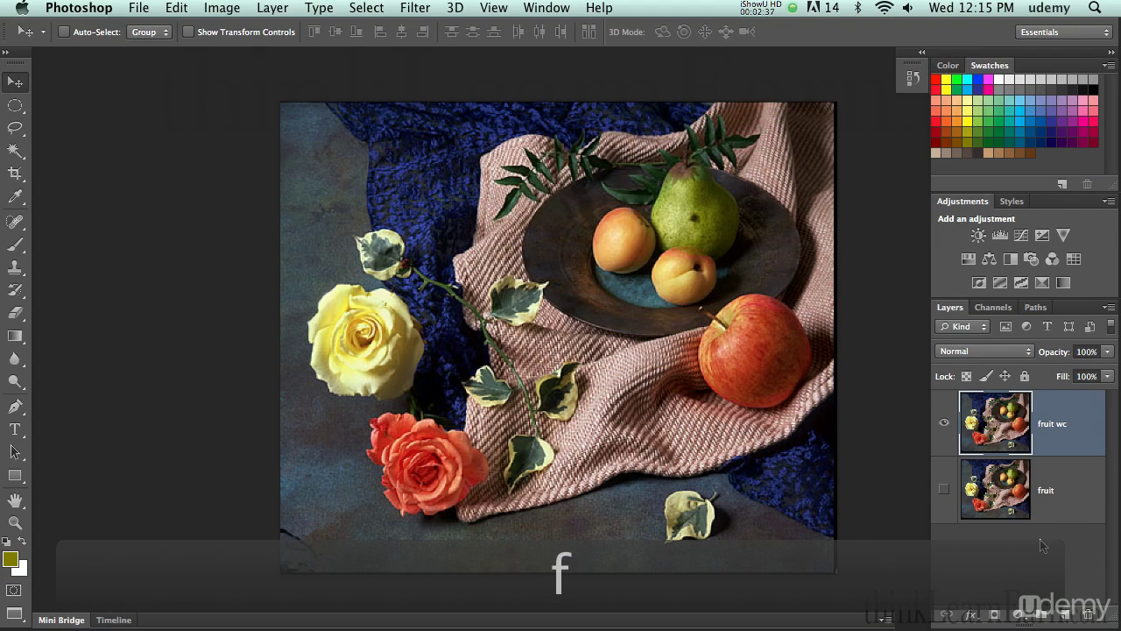
{"action": "key", "text": "f"}
{"action": "key", "text": "f"}
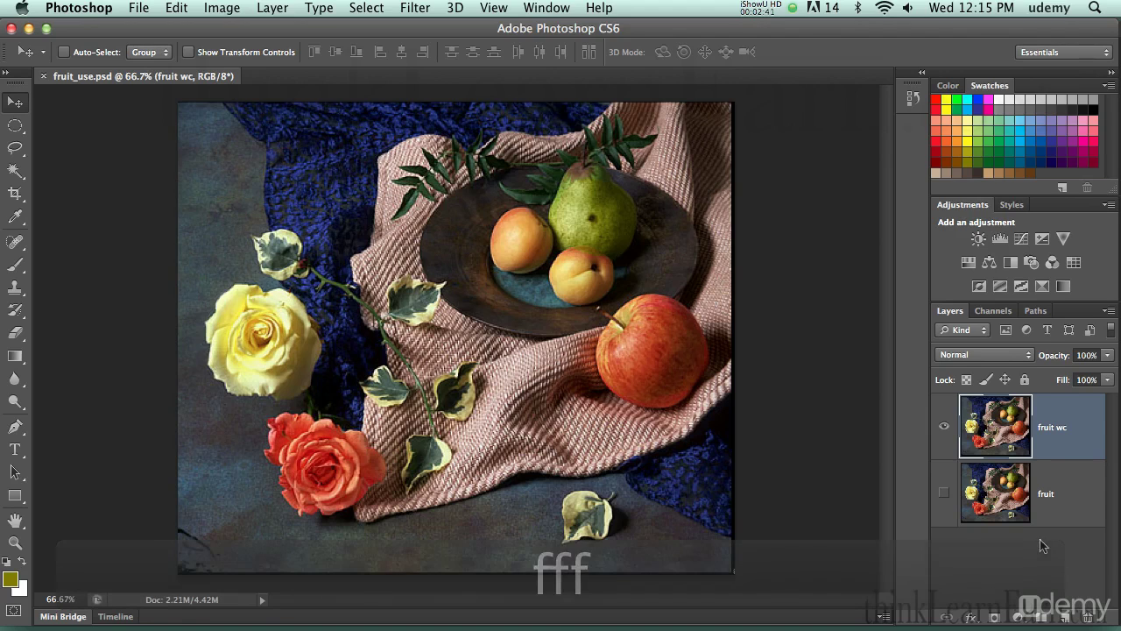
Preview the Painting, Motion and 3D workspaces and return to the Essentials workspace.
{"action": "left_click", "coordinate": [1062, 54]}
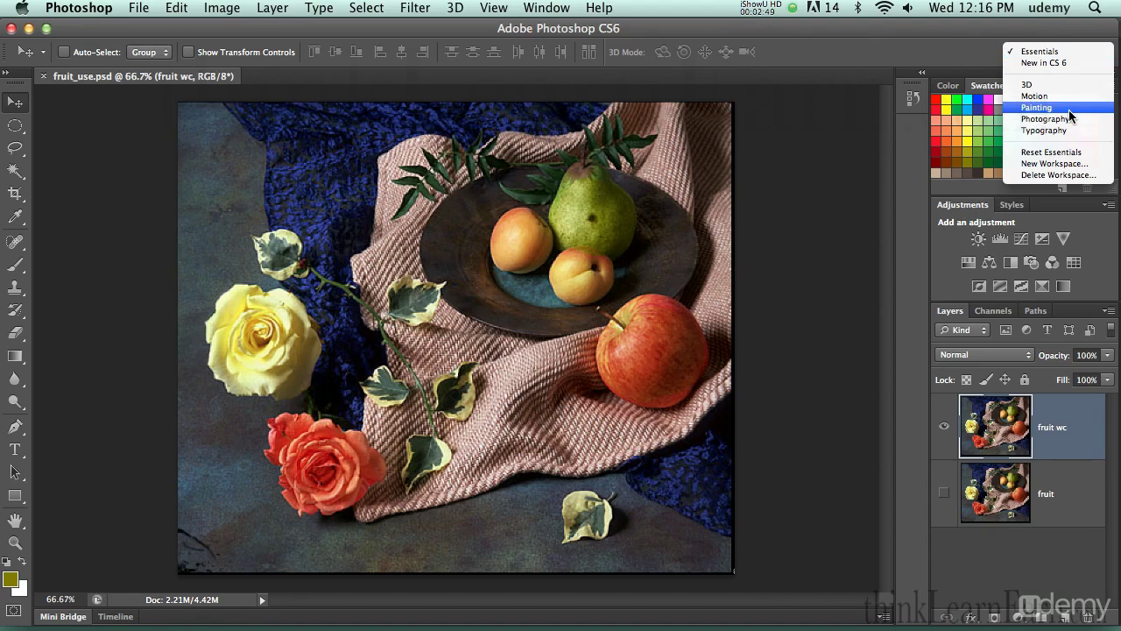
{"action": "key", "text": "Escape"}
{"action": "left_click", "coordinate": [1083, 53]}
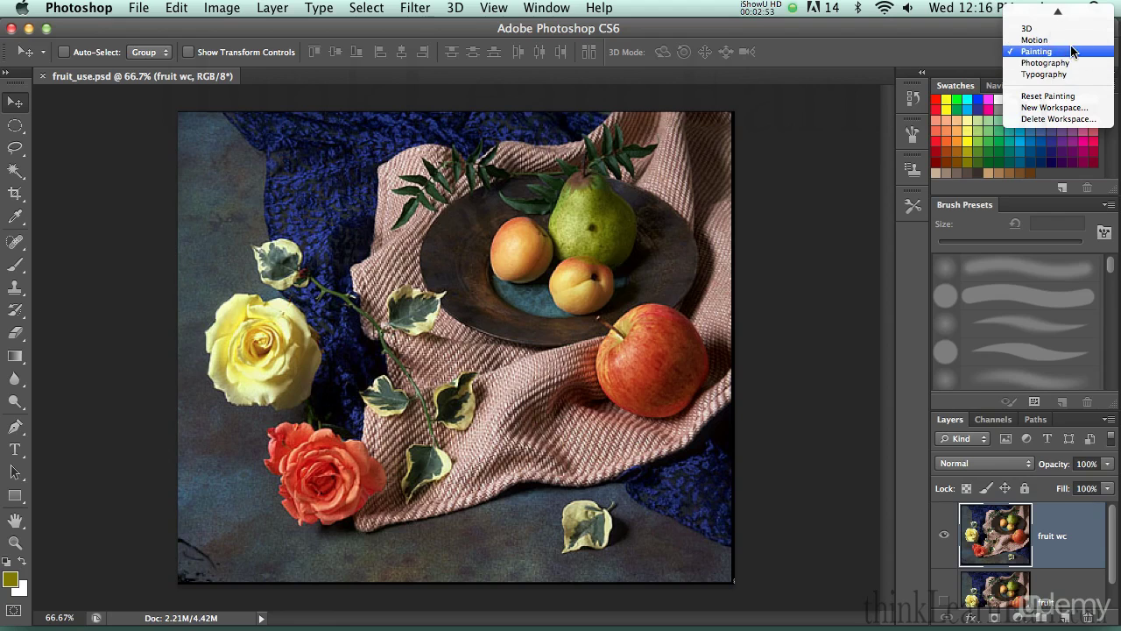
{"action": "left_click", "coordinate": [1070, 40]}
{"action": "left_click", "coordinate": [1067, 54]}
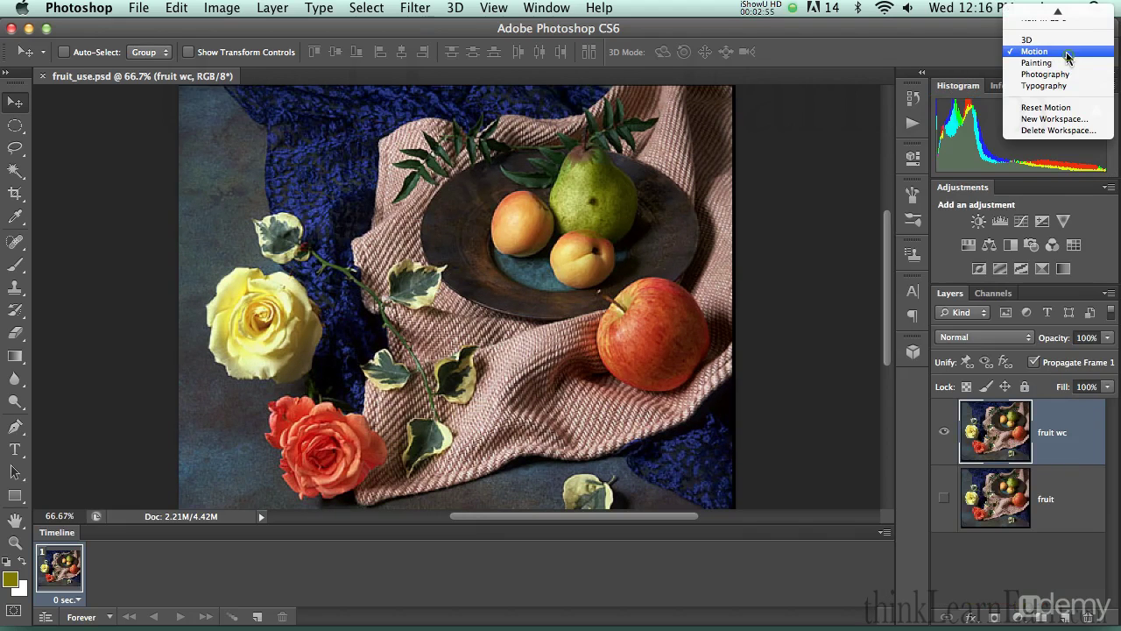
{"action": "left_click", "coordinate": [1049, 40]}
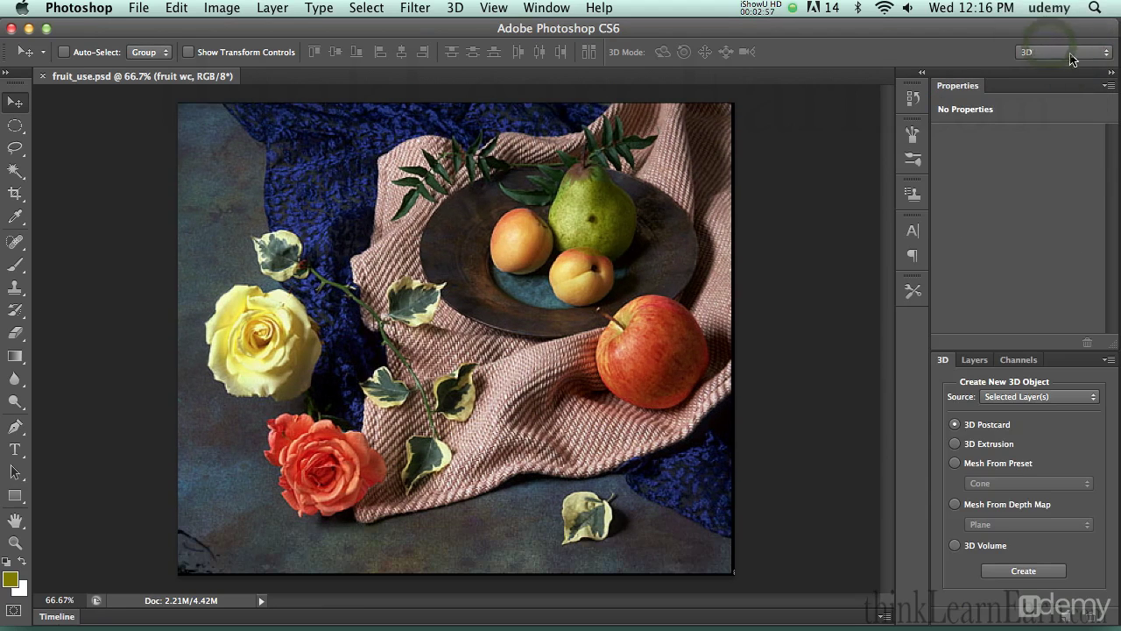
{"action": "left_click", "coordinate": [1070, 52]}
{"action": "left_click", "coordinate": [1060, 18]}
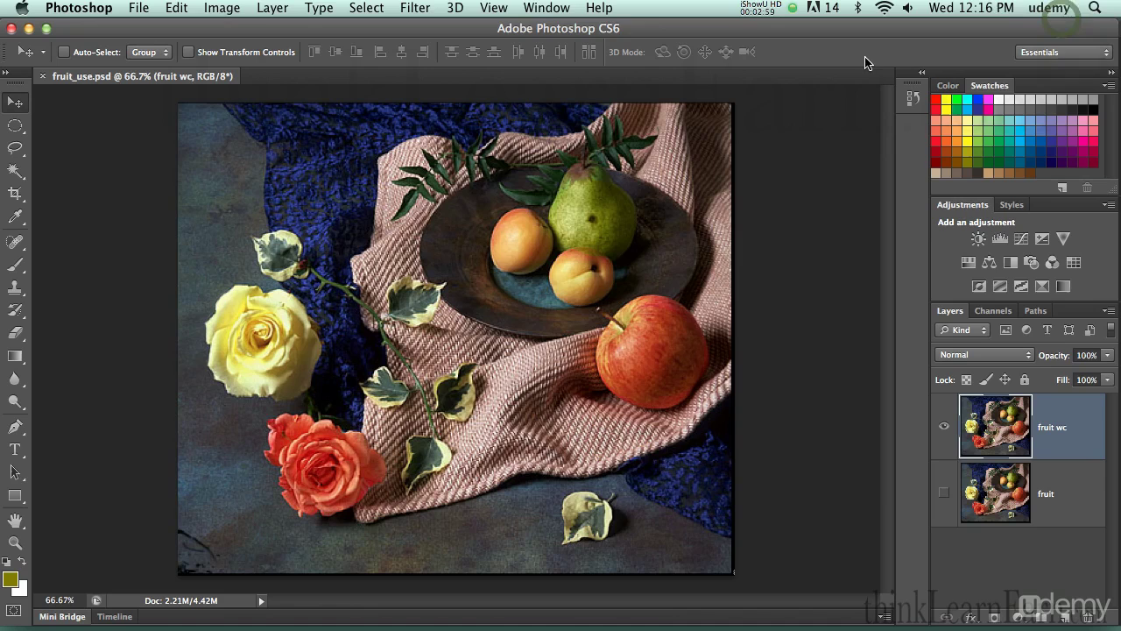
{"action": "left_click", "coordinate": [550, 8]}
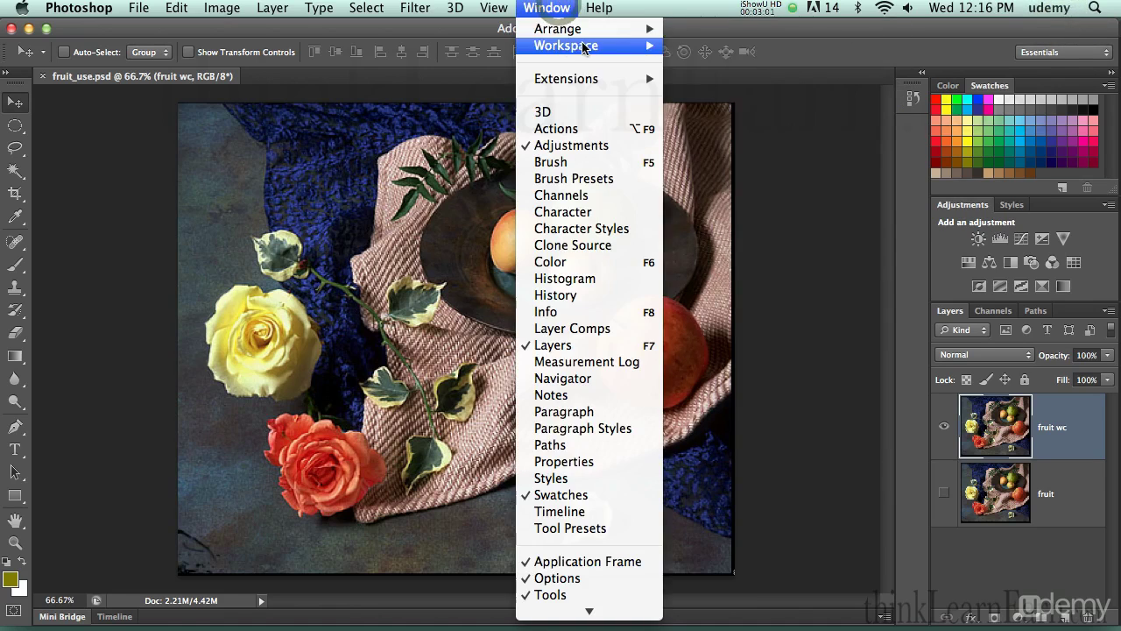
{"action": "left_click", "coordinate": [562, 10]}
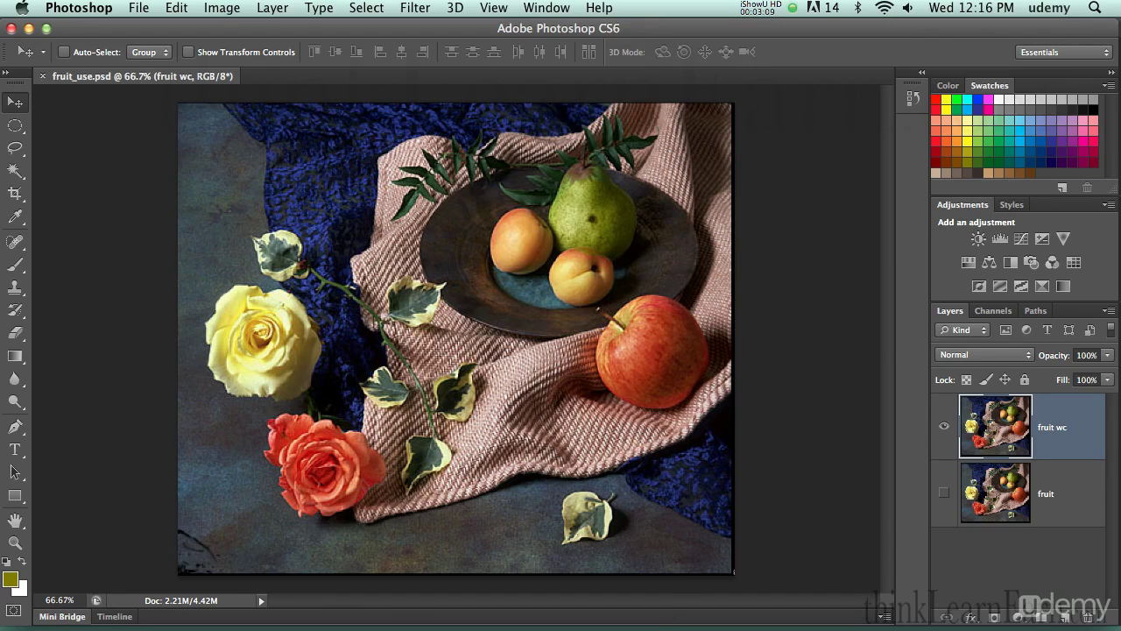
{"action": "left_click", "coordinate": [546, 8]}
{"action": "mouse_move", "coordinate": [596, 46]}
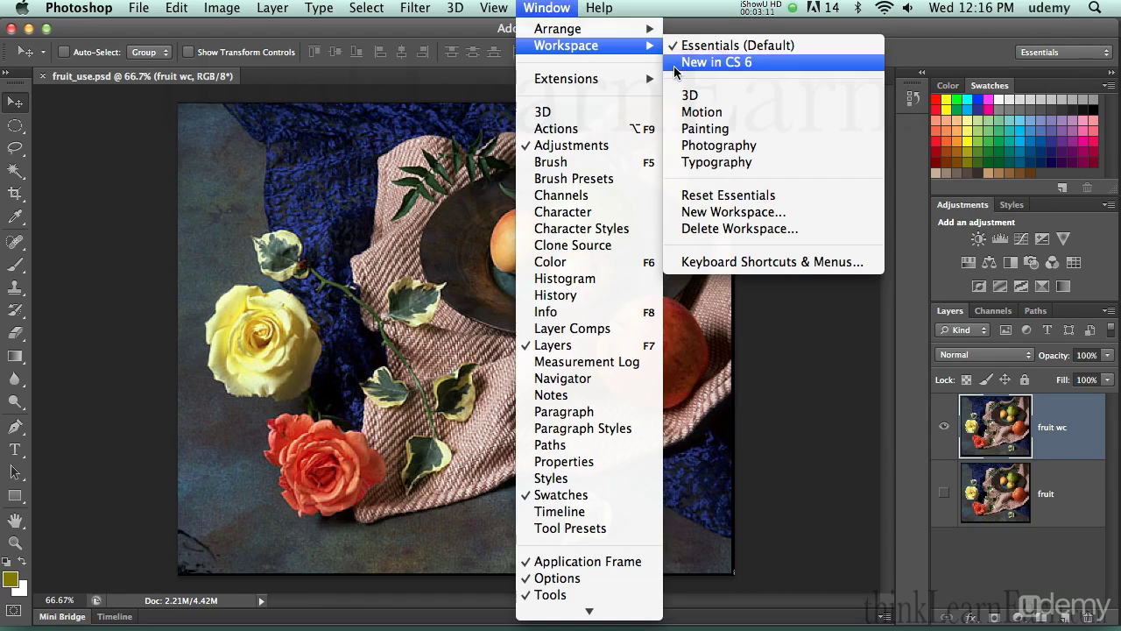
{"action": "left_click", "coordinate": [561, 9]}
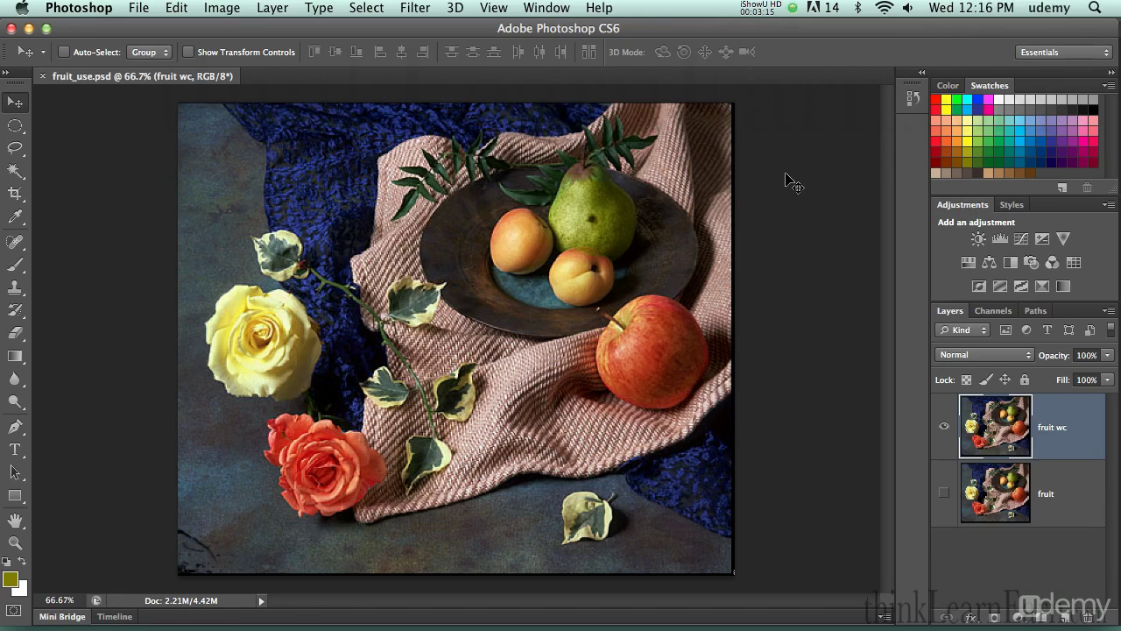
In full screen mode, try showing and hiding all panels and hiding only the side panels, and return to the standard screen mode.
{"action": "key", "text": "f"}
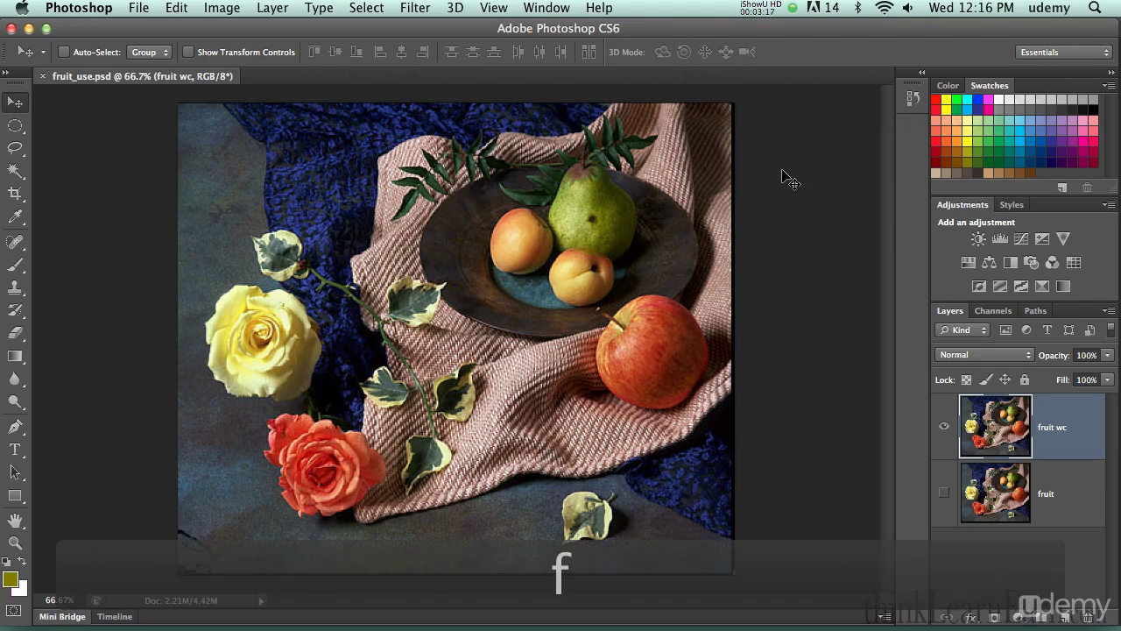
{"action": "key", "text": "f"}
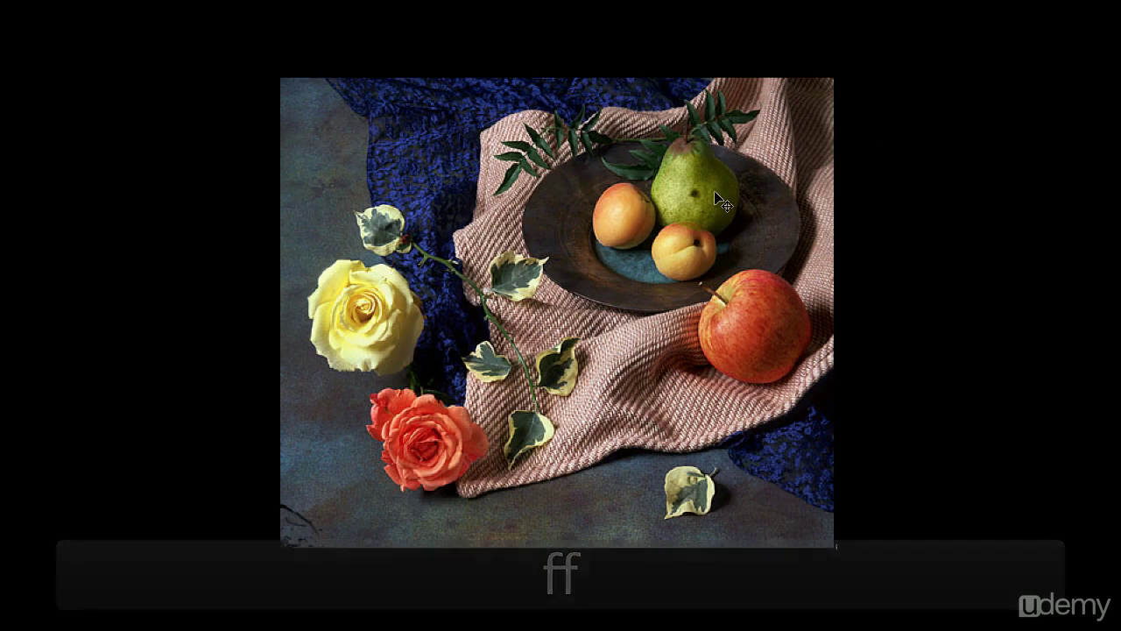
{"action": "key", "text": "Tab"}
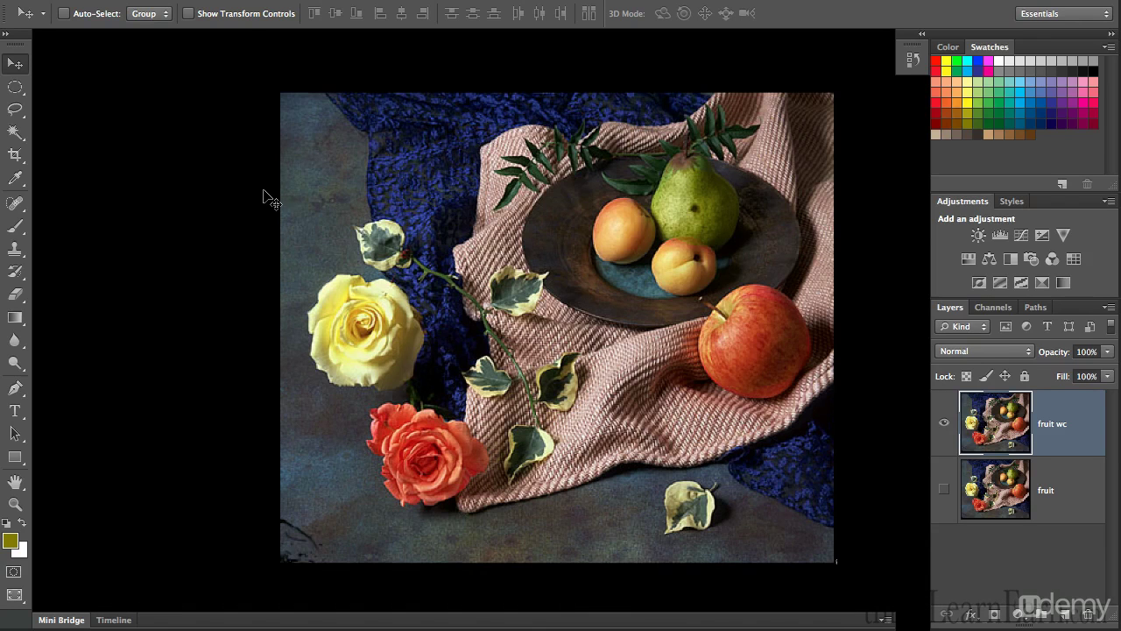
{"action": "key", "text": "Tab"}
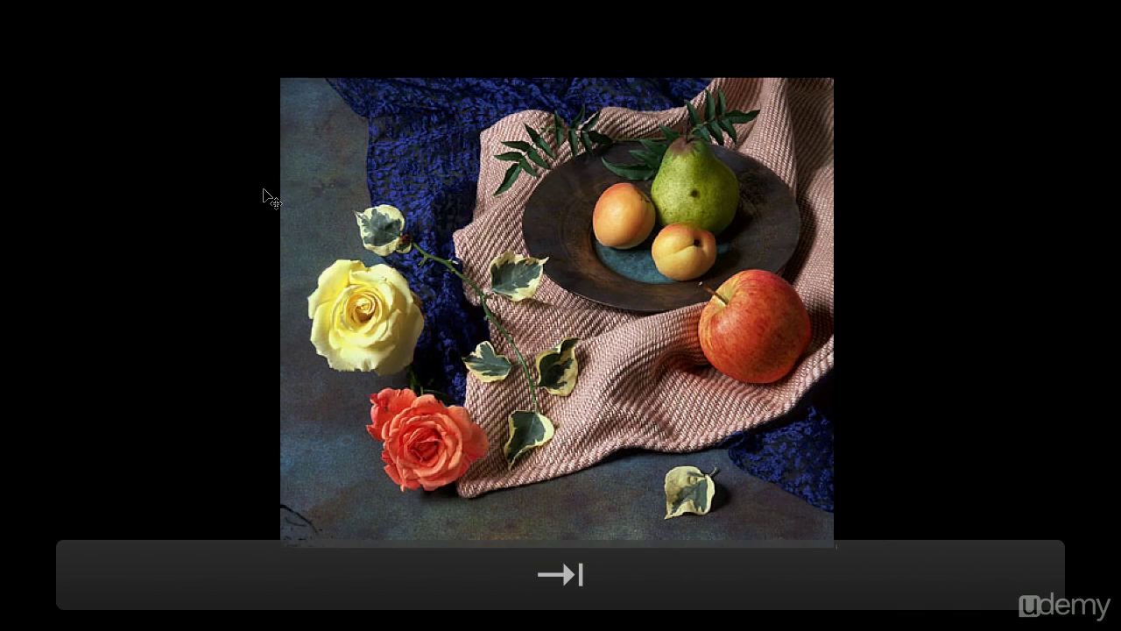
{"action": "key", "text": "Tab"}
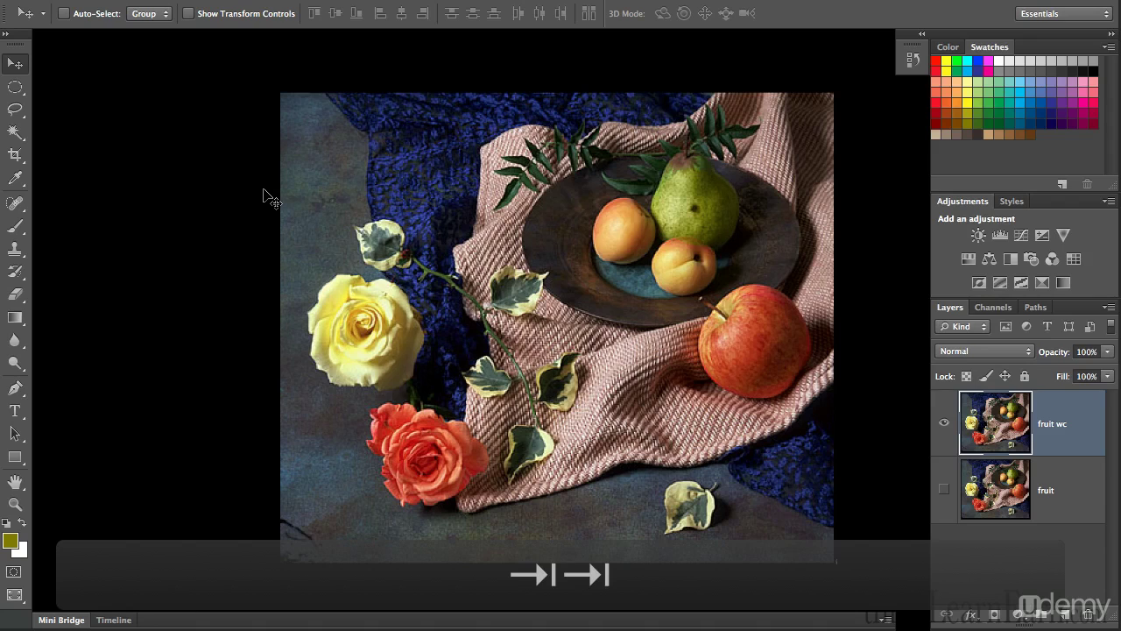
{"action": "key", "text": "shift"}
{"action": "key", "text": "shift+Tab"}
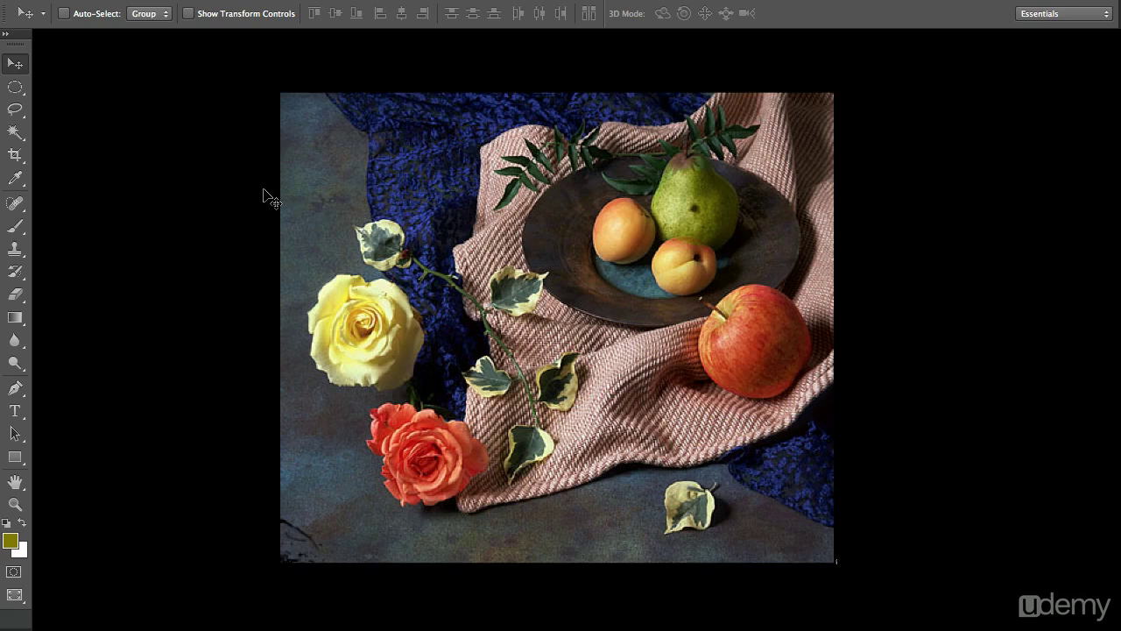
{"action": "key", "text": "Tab"}
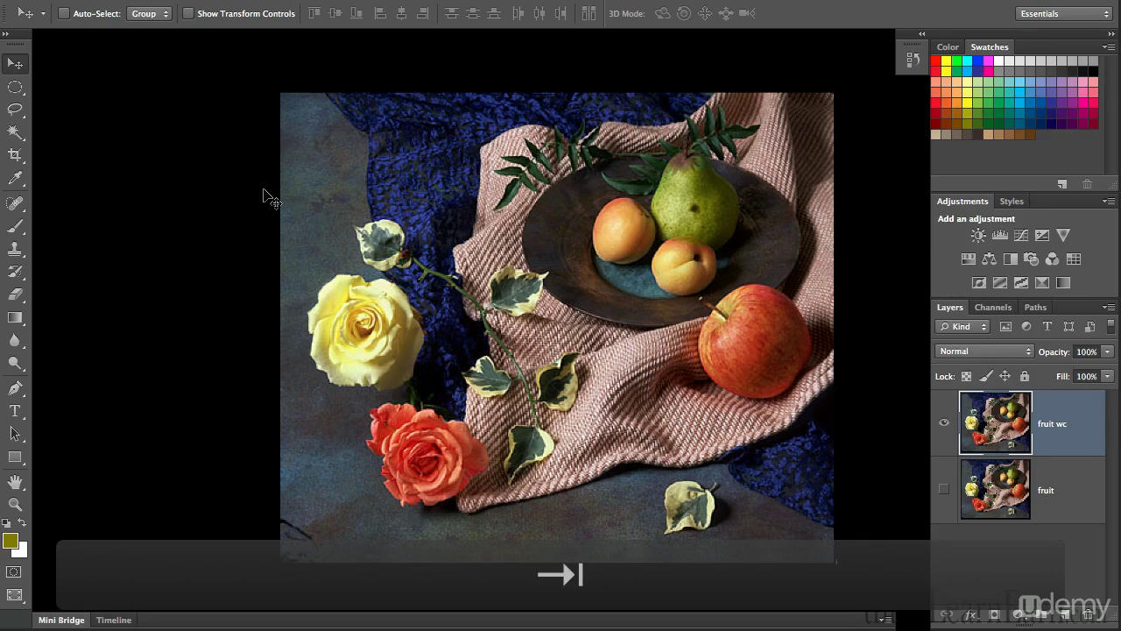
{"action": "key", "text": "f"}
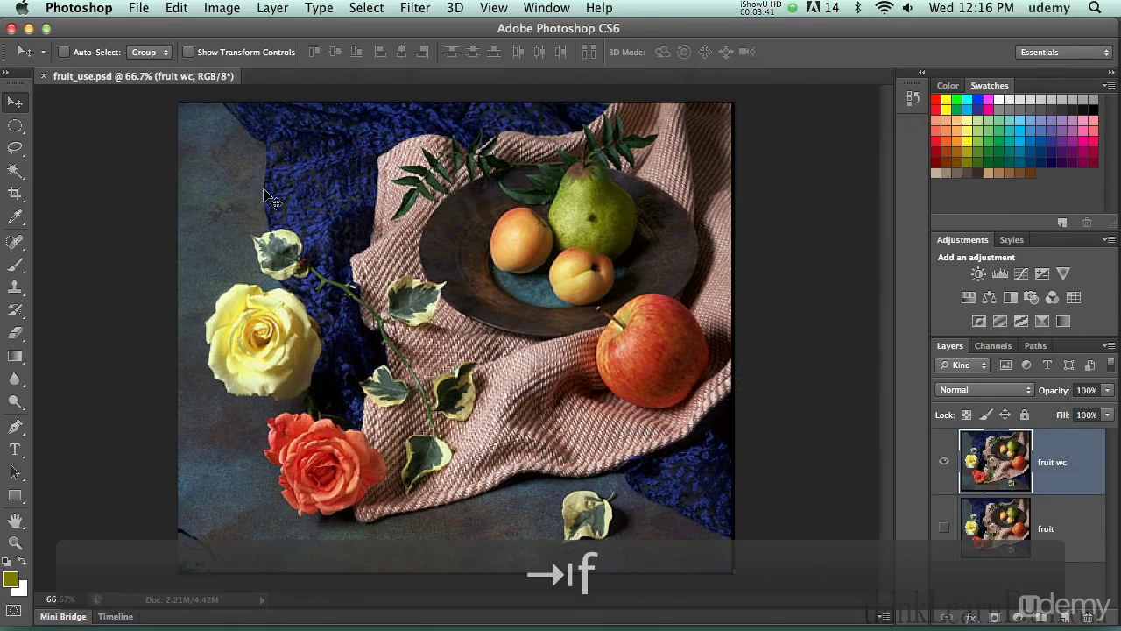
In the standard screen mode, try hiding all panels and showing only the tools and options, and restore every panel.
{"action": "key", "text": "Tab"}
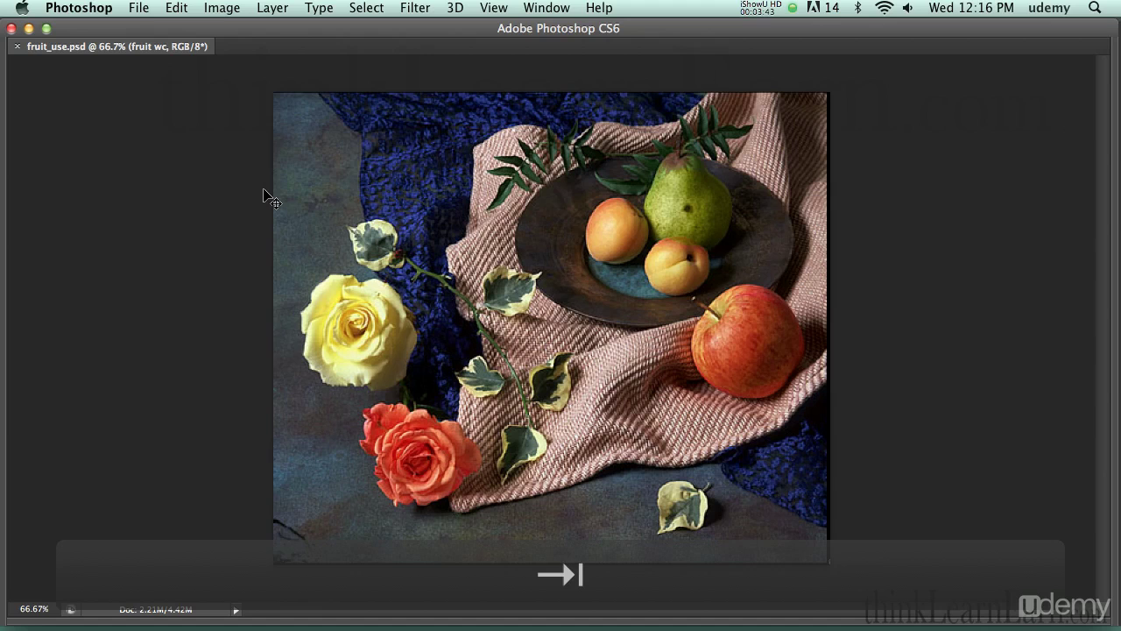
{"action": "key", "text": "Tab"}
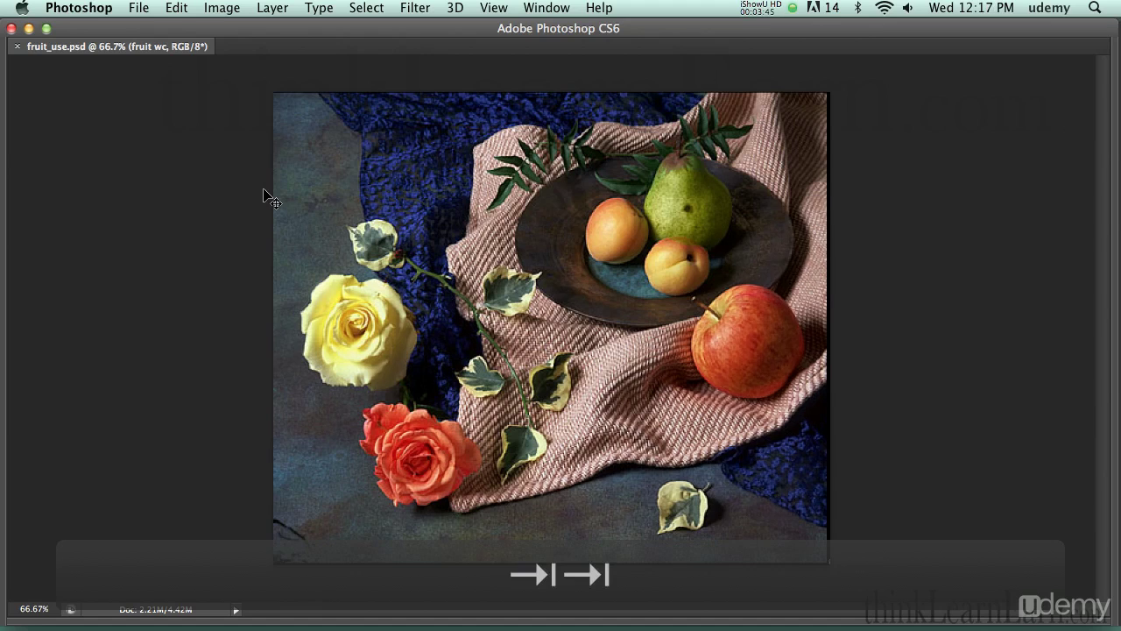
{"action": "key", "text": "shift"}
{"action": "key", "text": "shift+Tab"}
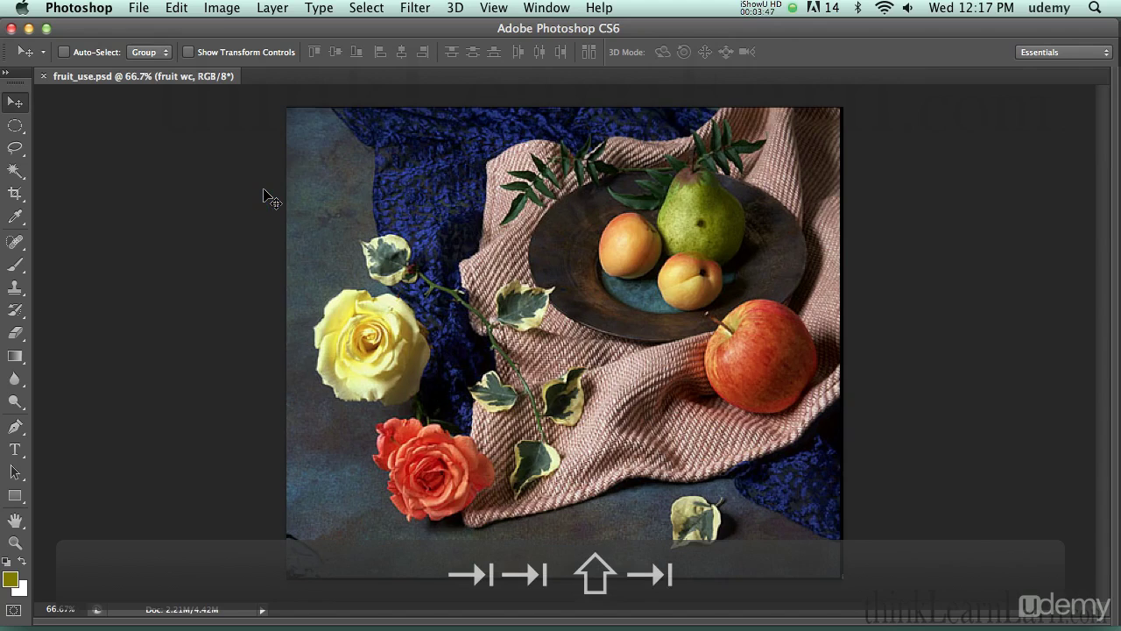
{"action": "key", "text": "Tab"}
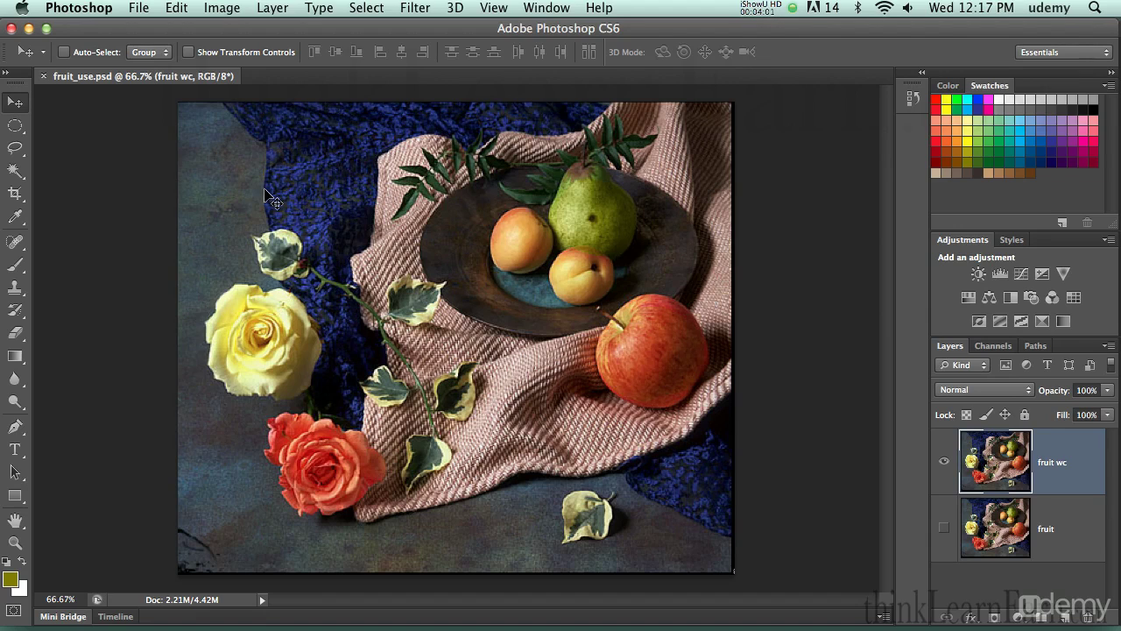
Examine the image alone on a black full screen background and return to the standard screen mode.
{"action": "key", "text": "f"}
{"action": "key", "text": "f"}
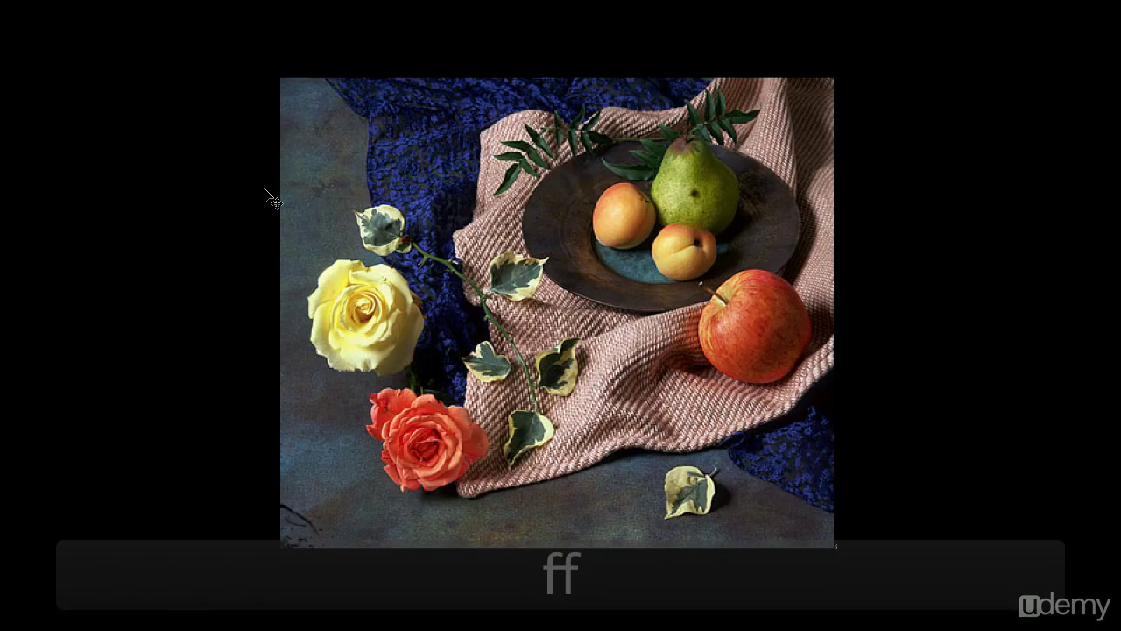
{"action": "left_click", "coordinate": [249, 123]}
{"action": "left_click", "coordinate": [274, 37]}
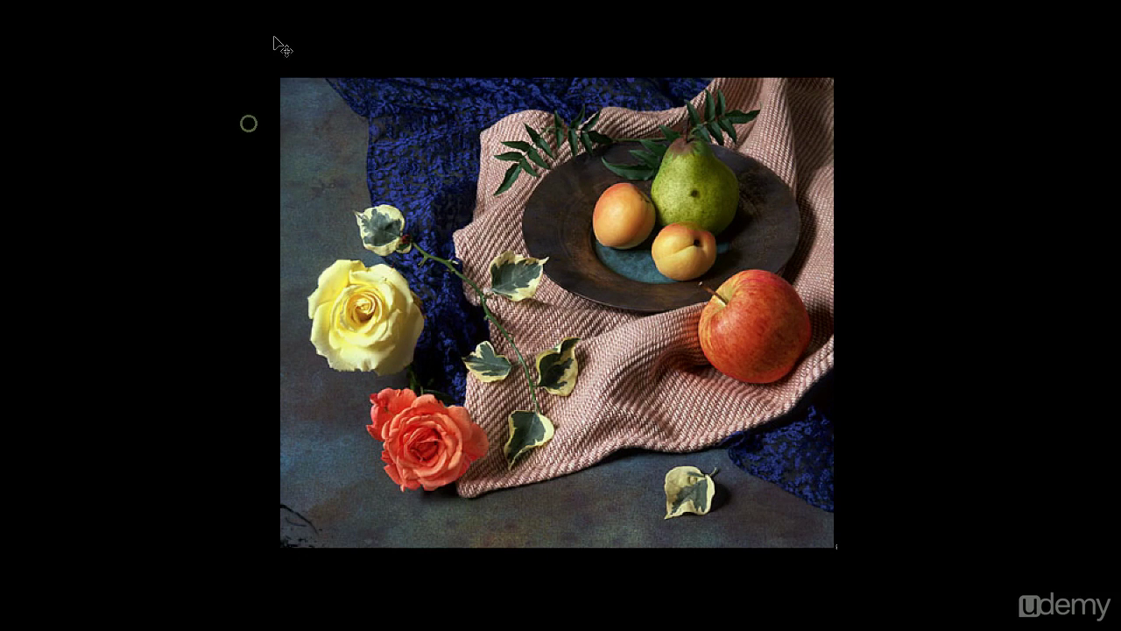
{"action": "left_click", "coordinate": [473, 38]}
{"action": "left_click", "coordinate": [885, 205]}
{"action": "left_click", "coordinate": [616, 224]}
{"action": "left_click", "coordinate": [308, 251]}
{"action": "left_click", "coordinate": [180, 216]}
{"action": "key", "text": "f"}
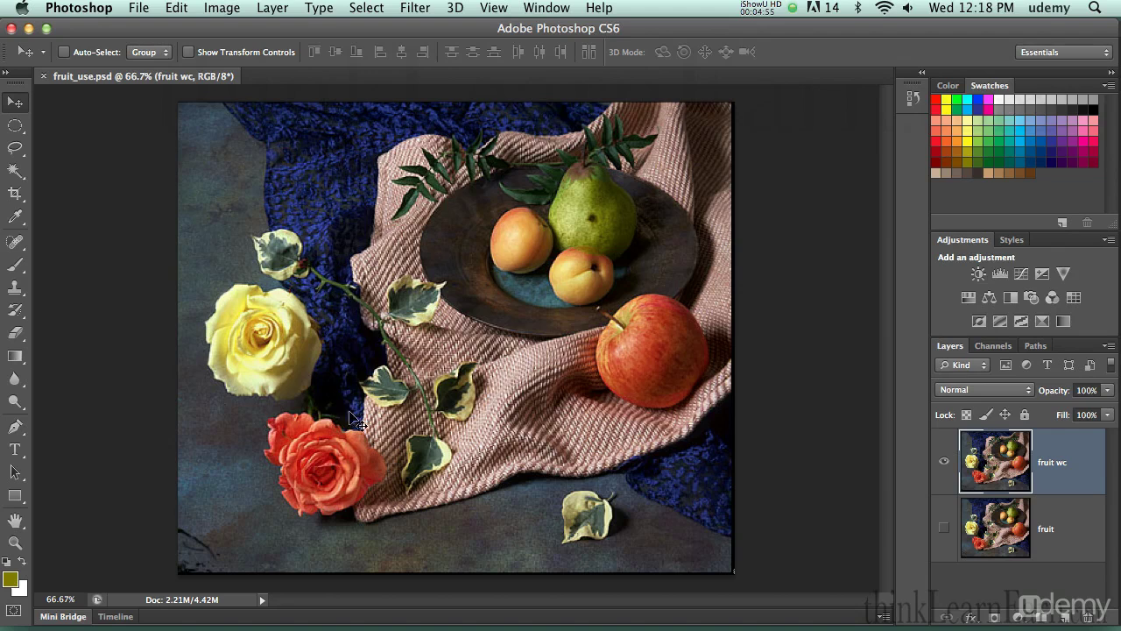
{"action": "key", "text": "super+shift"}
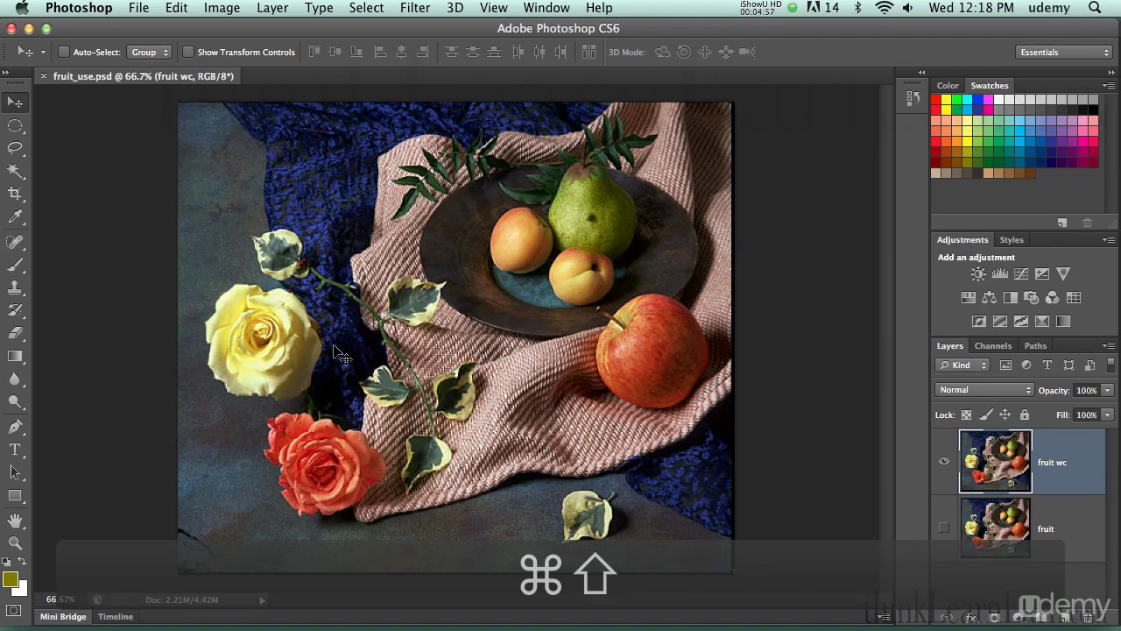